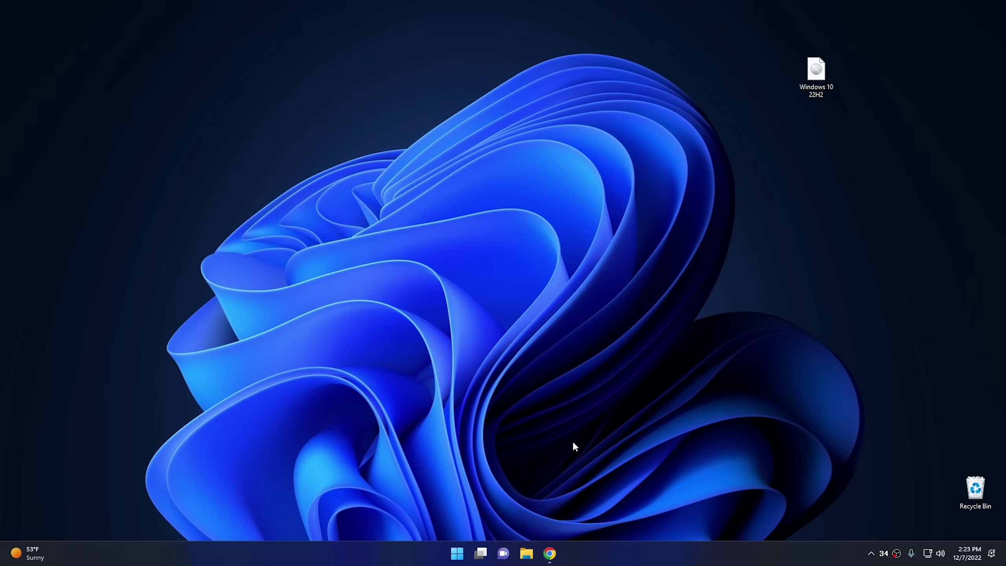
Go from the ventoy.net Downloads page to the GitHub releases page for the Windows build.
click(550, 554)
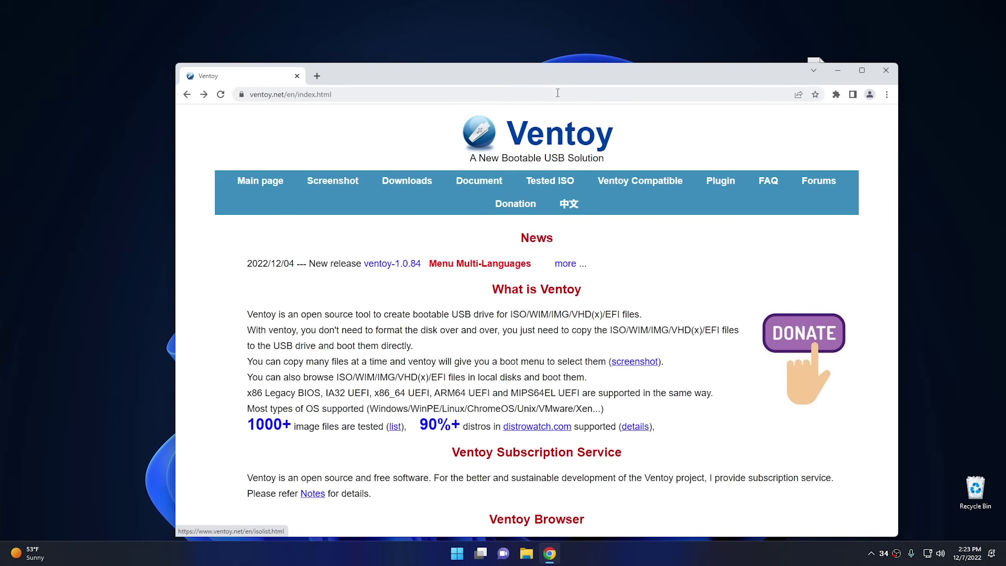
drag(549, 77, 490, 53)
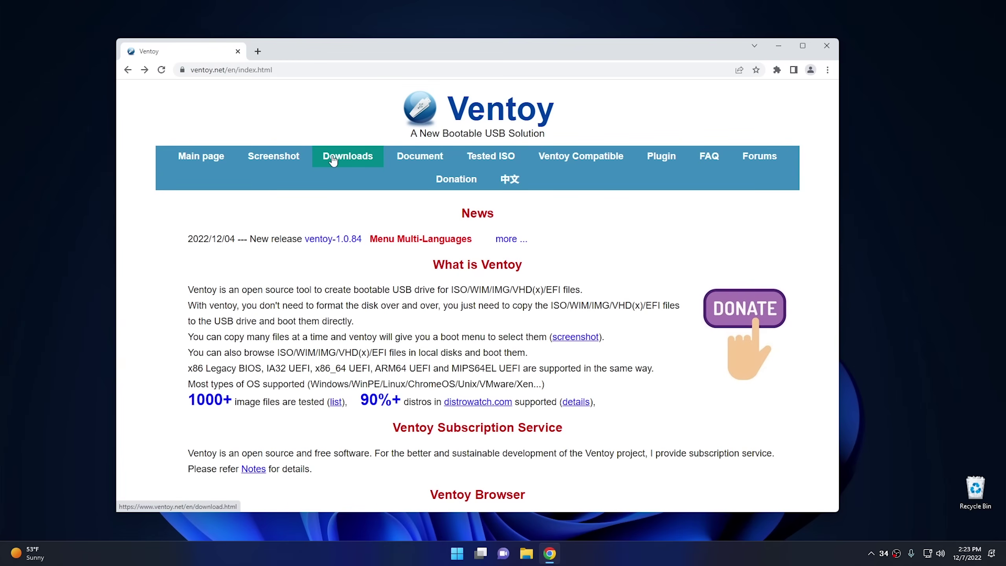
click(351, 160)
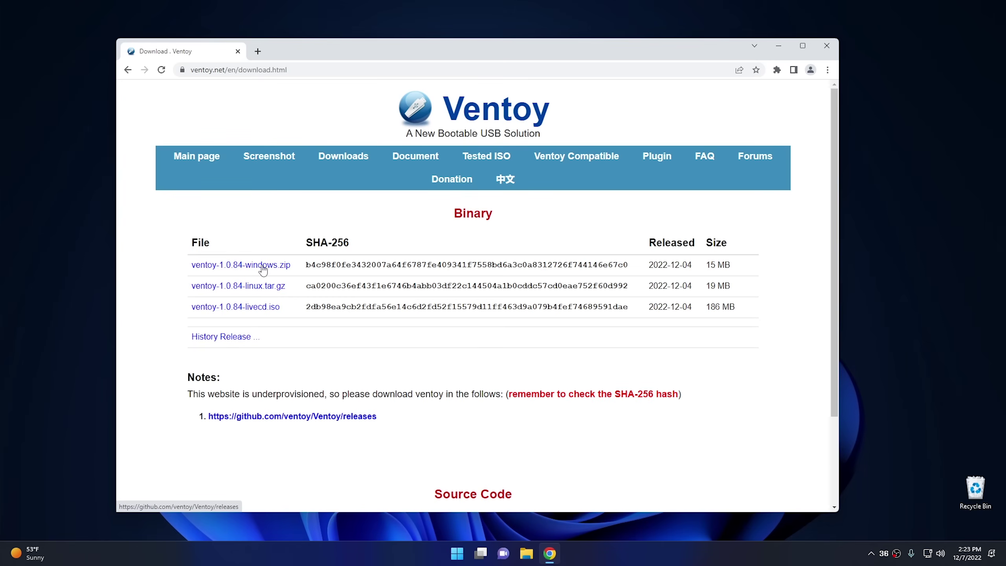
click(262, 266)
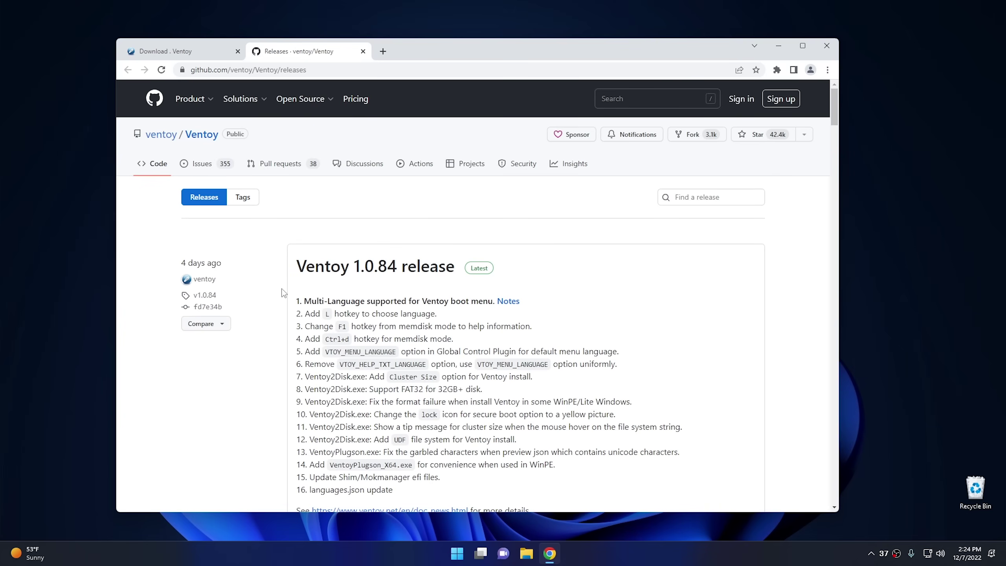
Download ventoy-1.0.84-windows.zip from the 1.0.84 assets and open the downloaded zip.
scroll(283, 315, down, 10)
scroll(283, 316, down, 1)
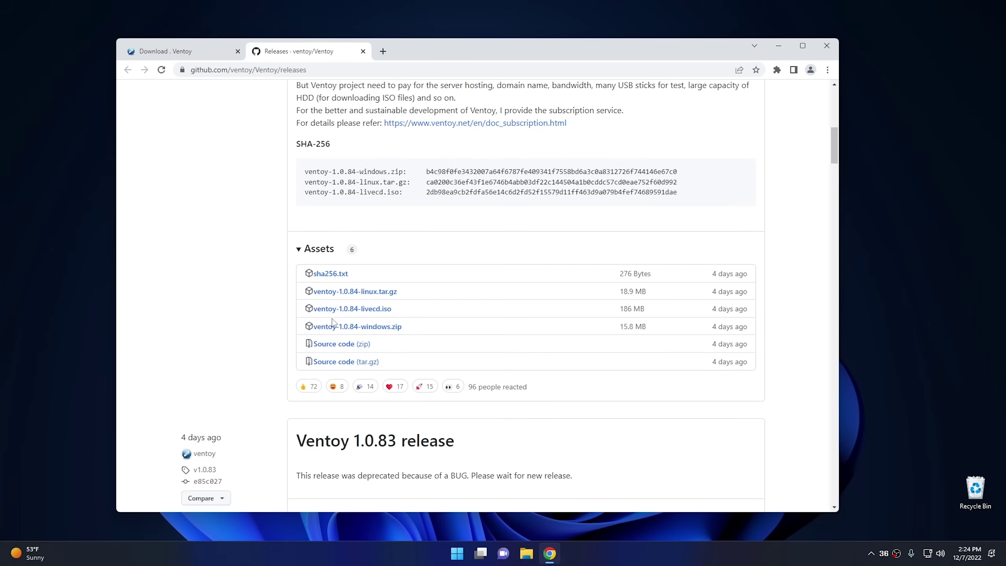
click(368, 332)
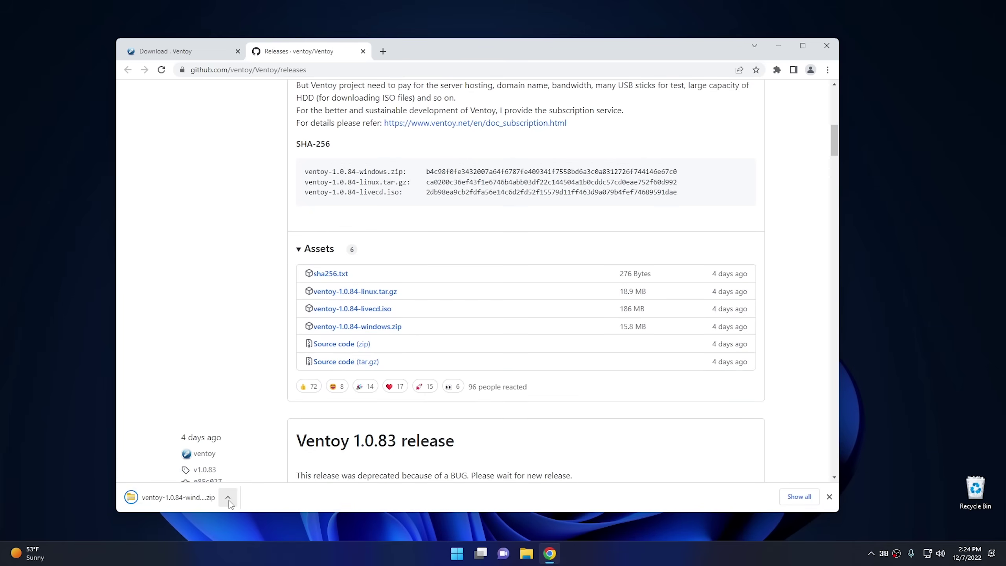
click(192, 484)
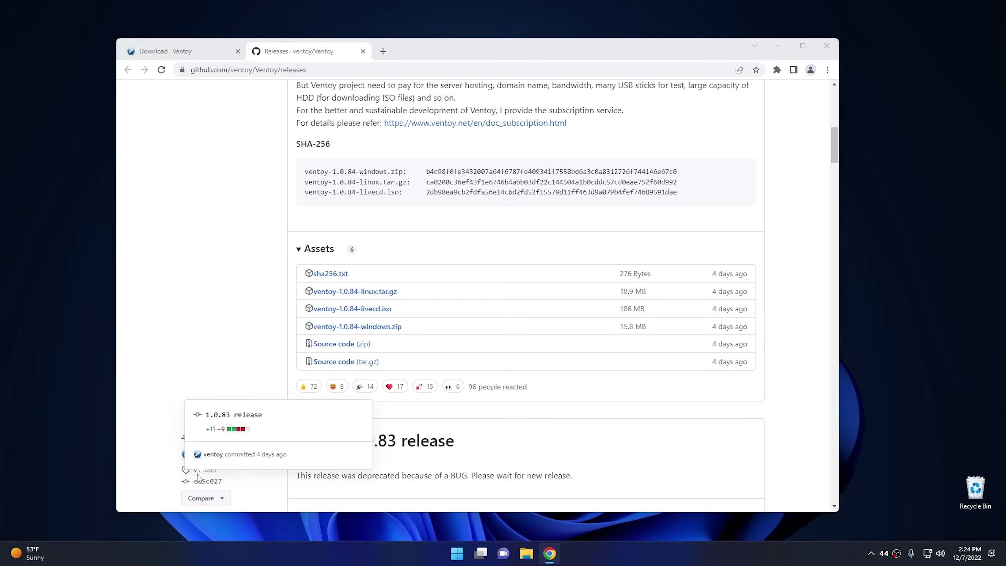
Copy the ventoy-1.0.84 folder out of the zip onto the desktop and open it there.
click(167, 146)
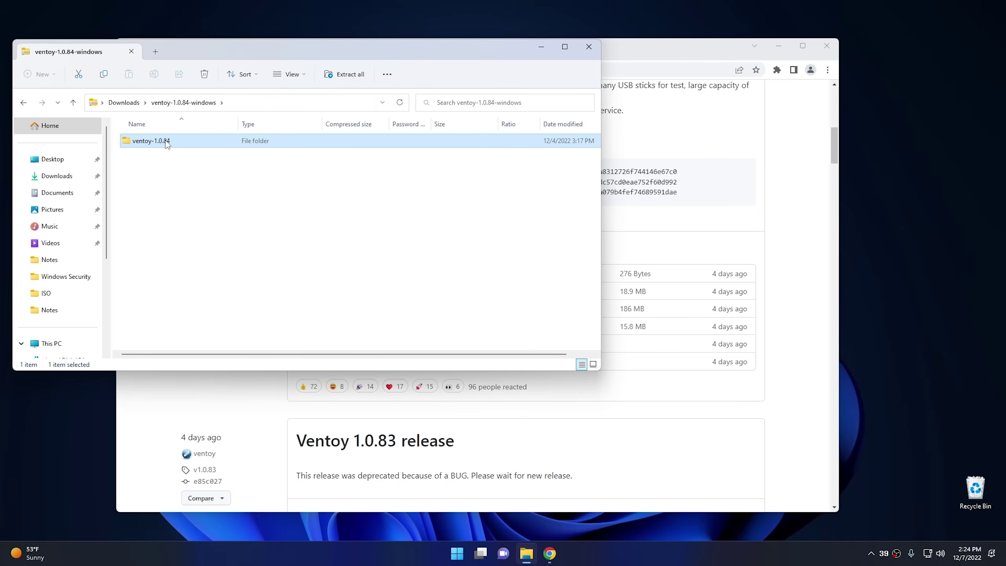
drag(154, 143, 841, 241)
click(778, 45)
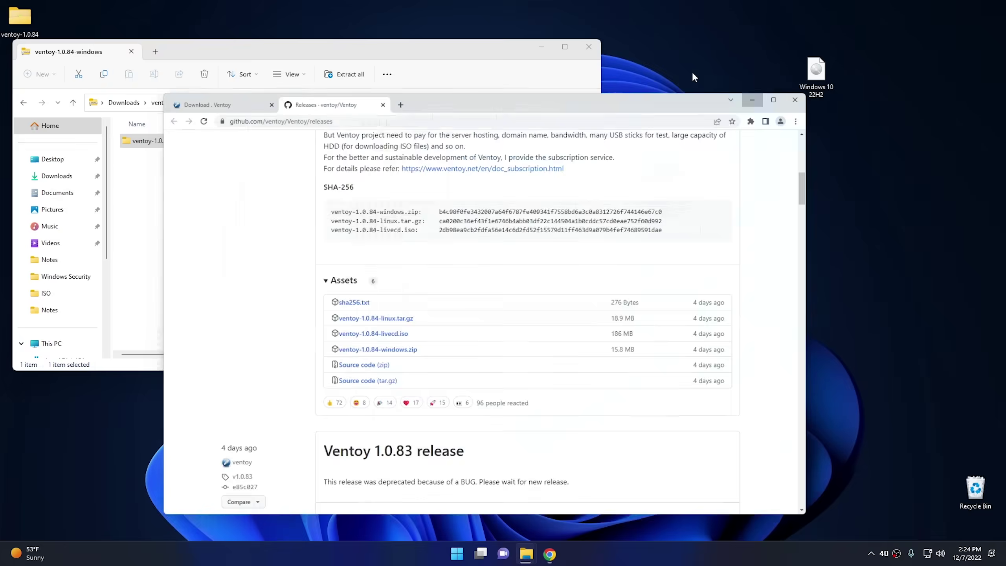
click(588, 47)
drag(842, 181, 805, 190)
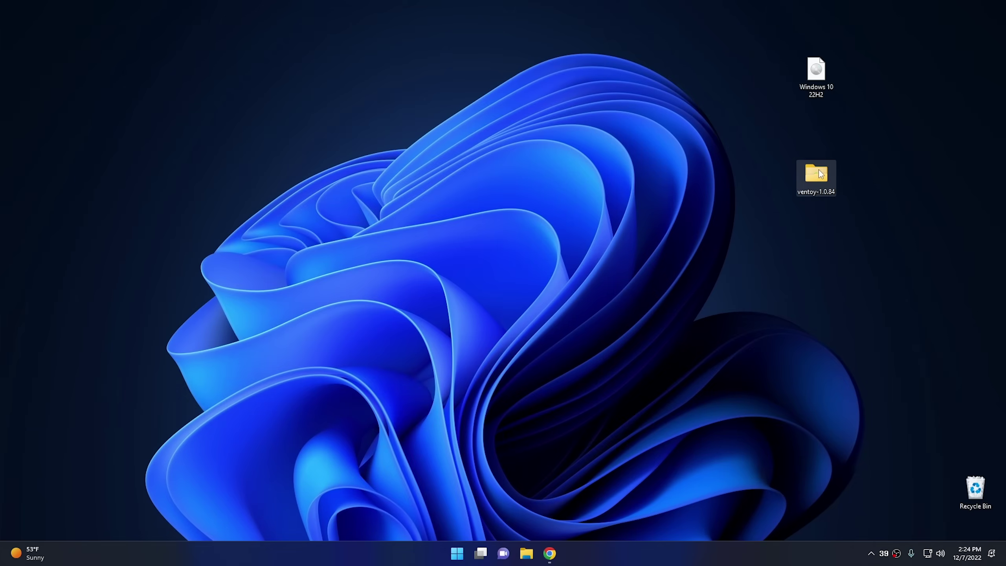
double_click(818, 174)
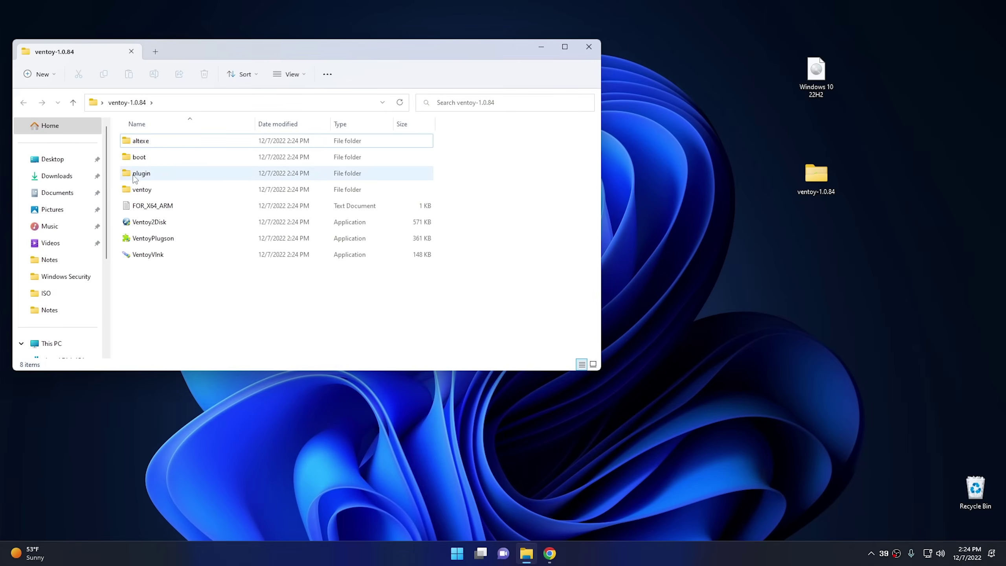
Run Ventoy2Disk as administrator and confirm the 8GB SanDisk Cruzer is the target device.
double_click(163, 223)
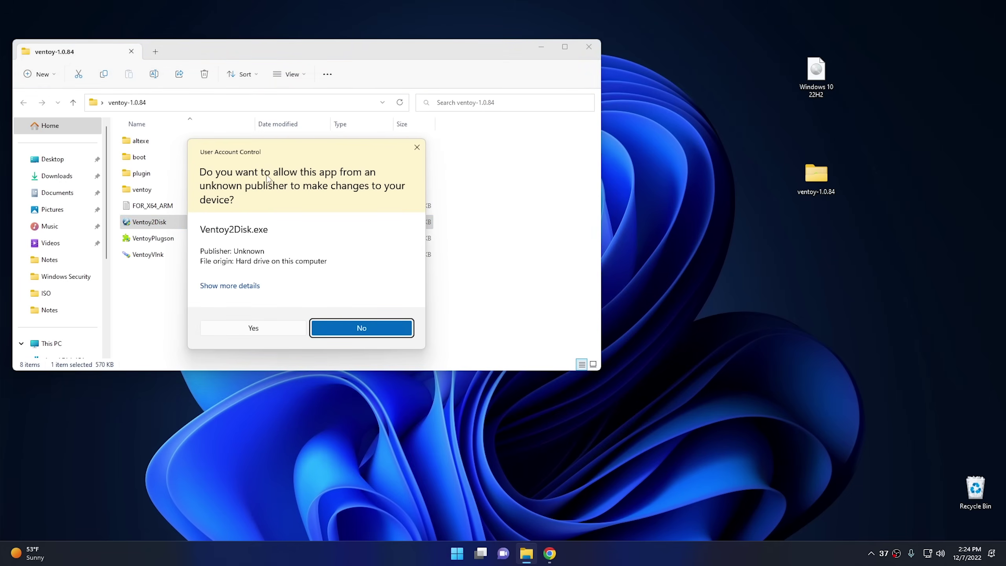
click(263, 327)
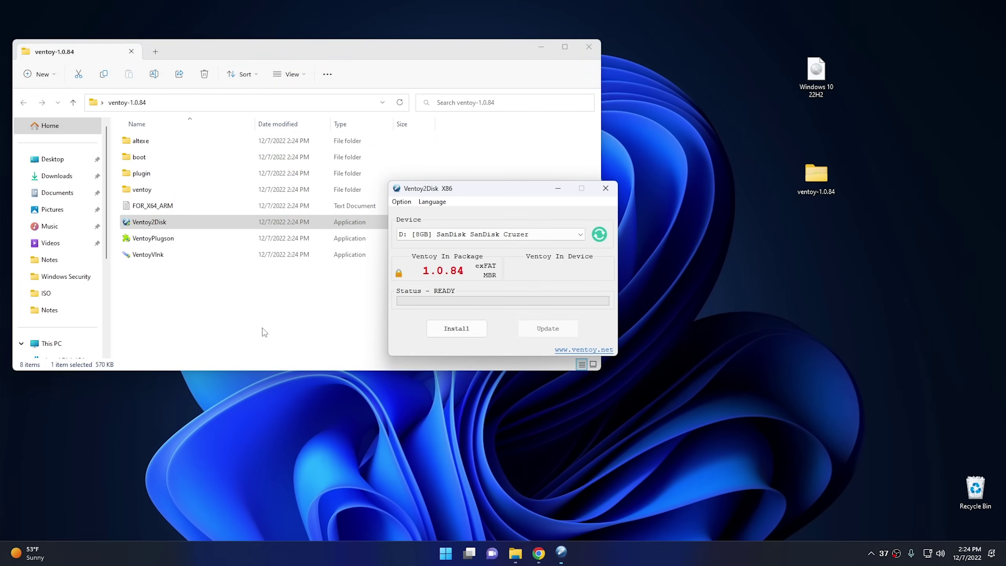
drag(479, 189, 487, 164)
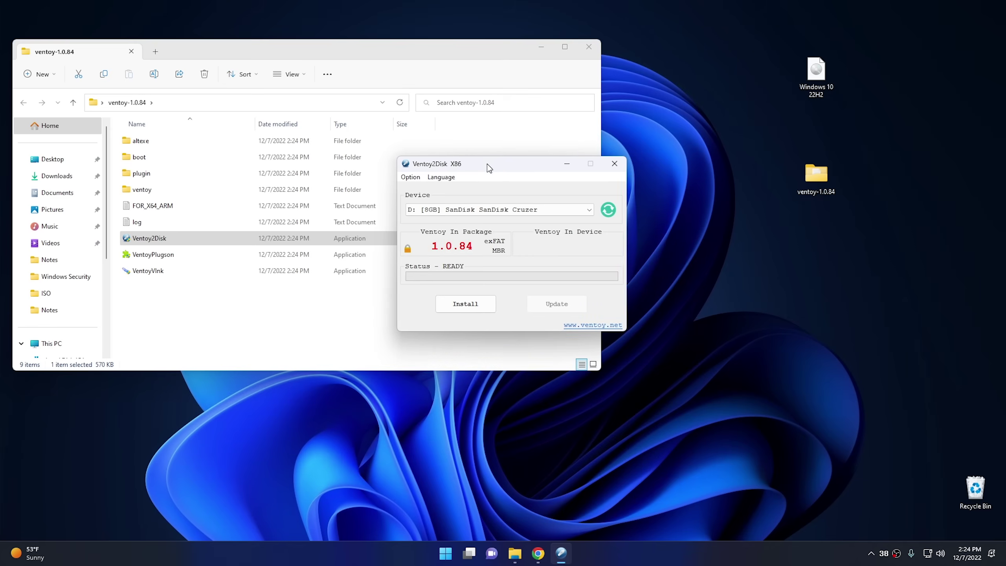
click(471, 211)
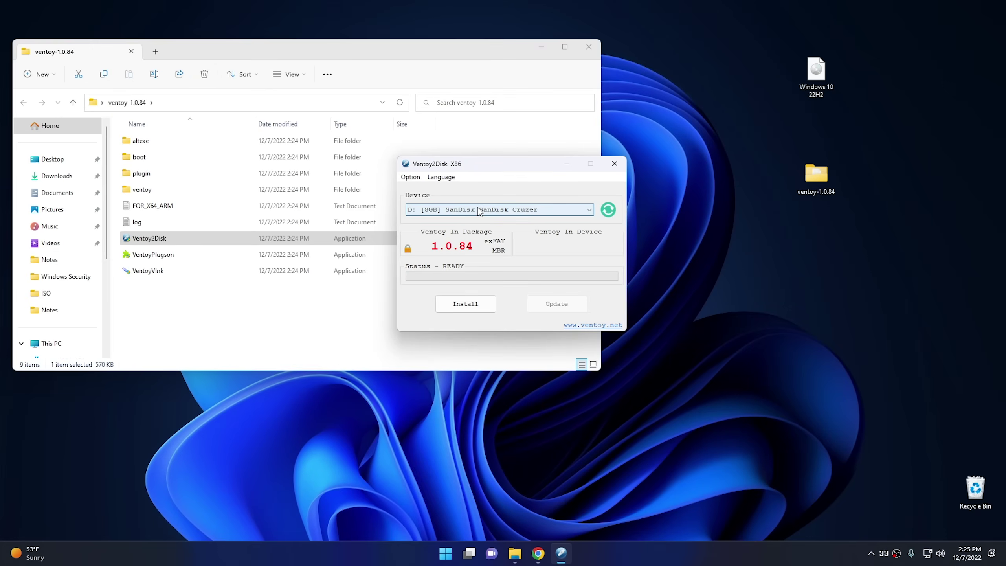
Install Ventoy 1.0.84 onto the SanDisk Cruzer, accepting both format warnings.
click(463, 312)
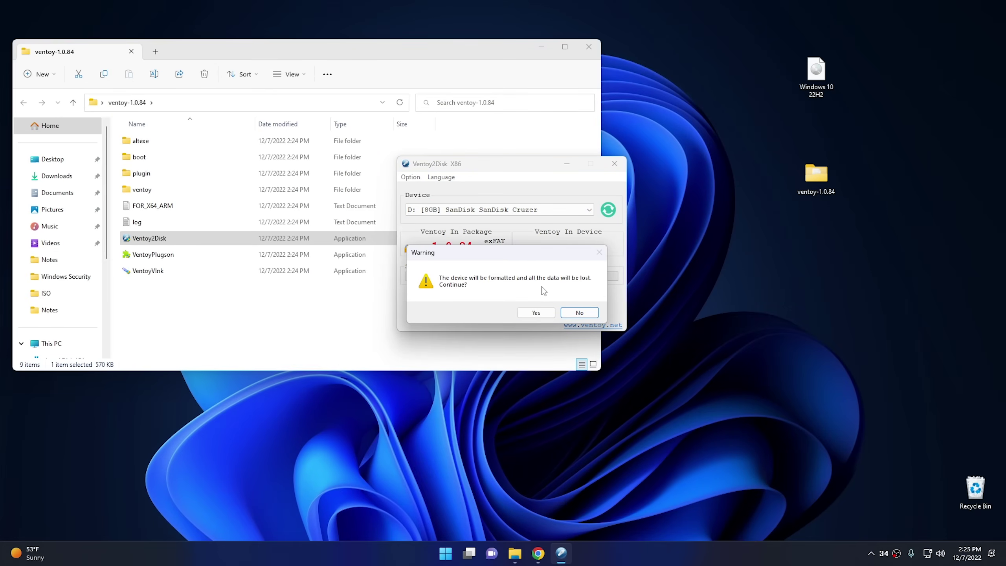
click(536, 314)
click(536, 313)
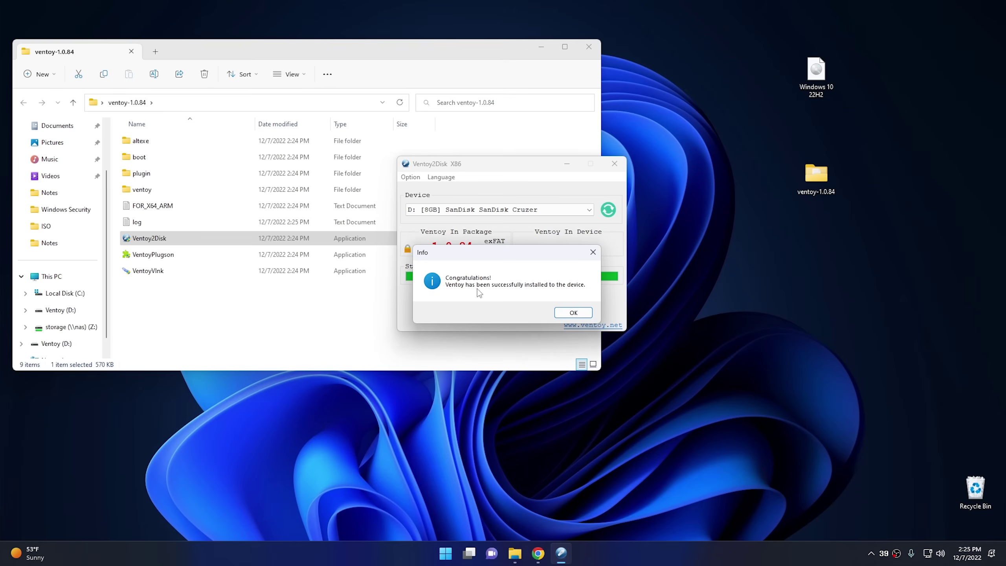
click(573, 312)
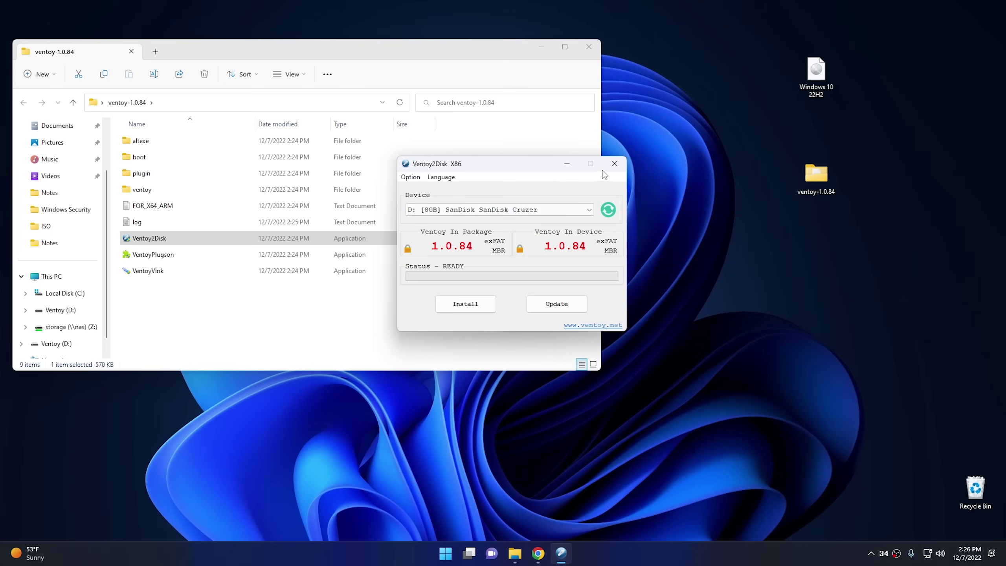
Close Ventoy2Disk and check Ventoy (D:) in This PC, showing 4.14 GB free of 57.5 GB.
click(614, 163)
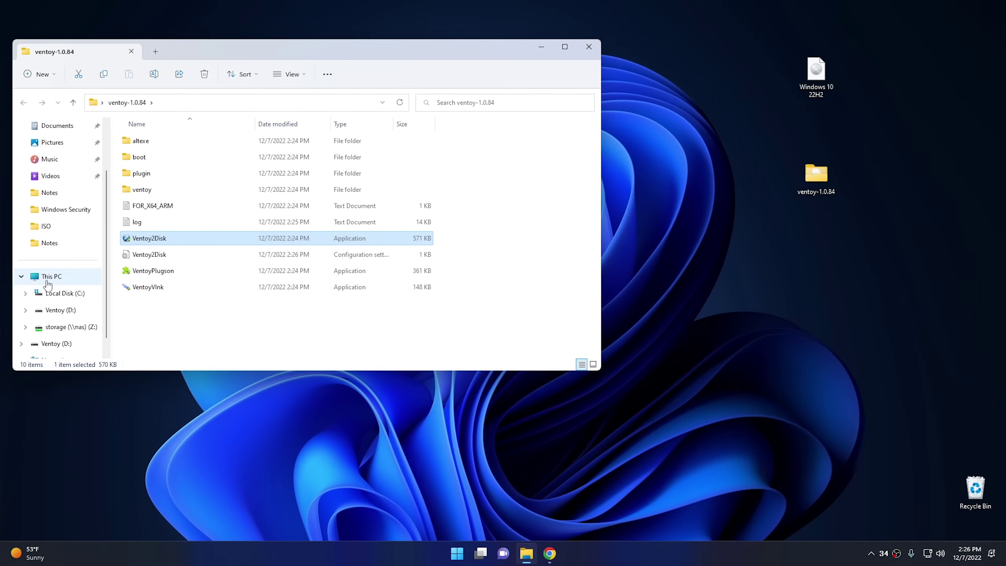
click(50, 276)
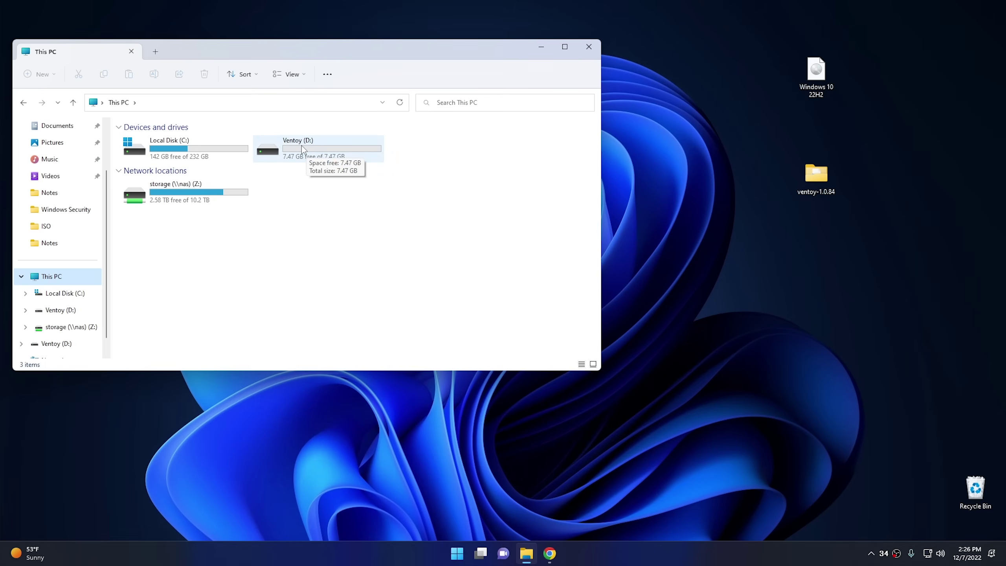
double_click(302, 149)
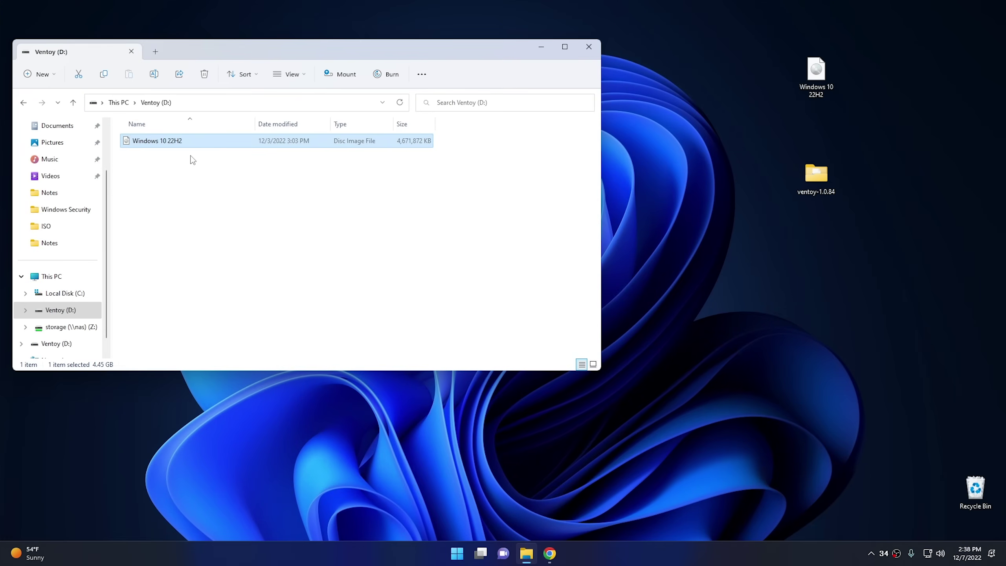
key(alt+F4)
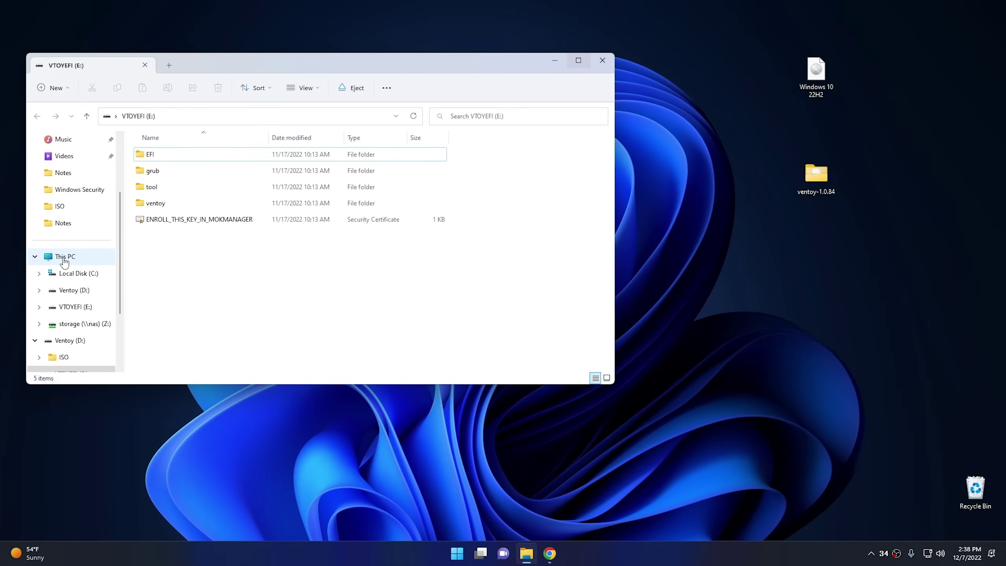
click(64, 263)
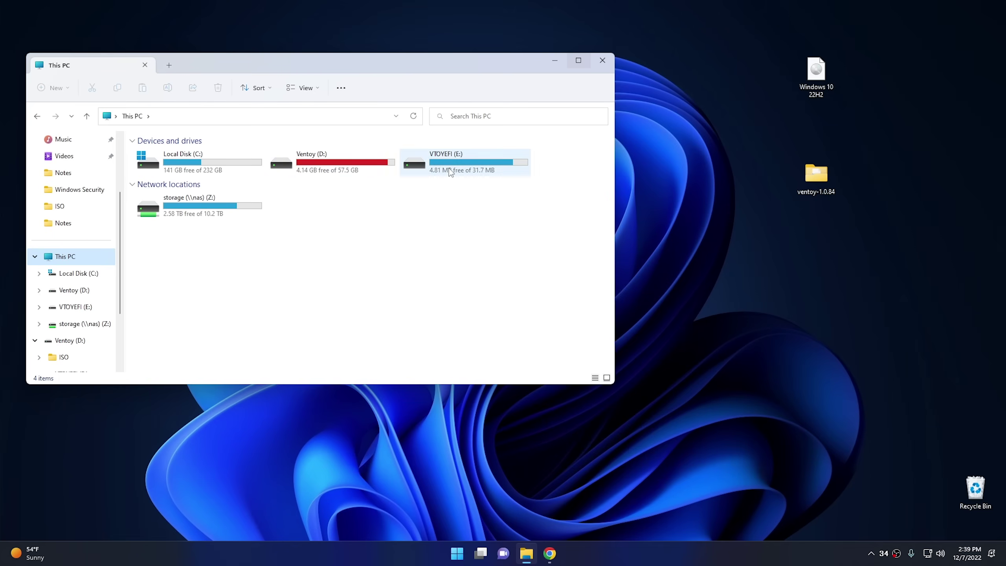
click(332, 171)
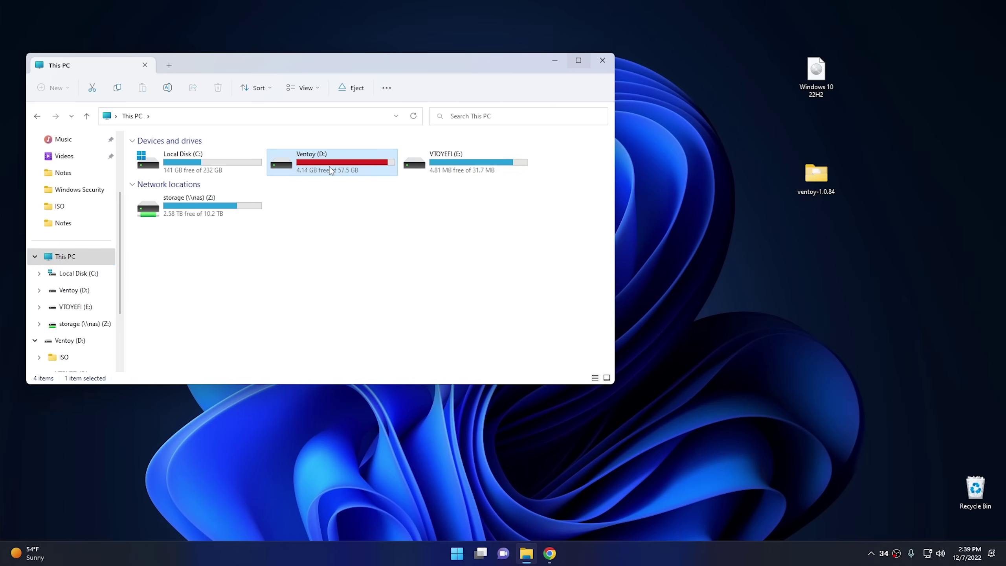
Browse the Ventoy drive's ISO, Partition Magic and Older Windows Builds folders, then close Explorer.
double_click(329, 167)
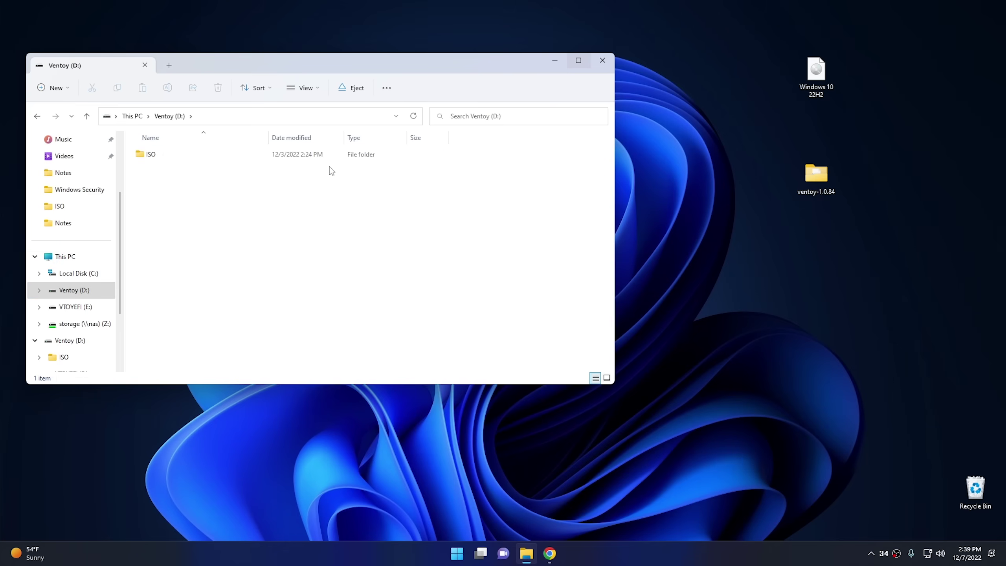
double_click(159, 156)
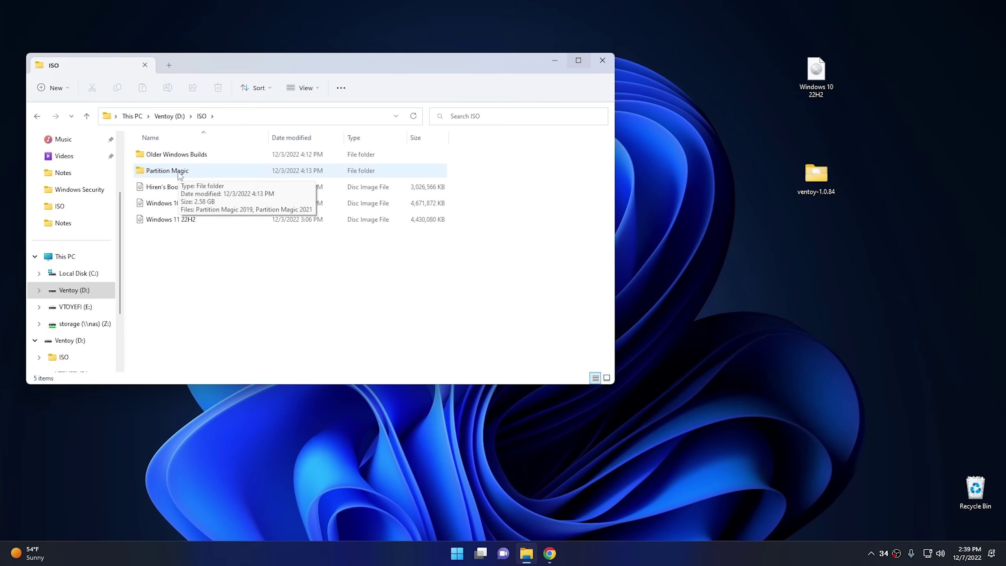
double_click(179, 174)
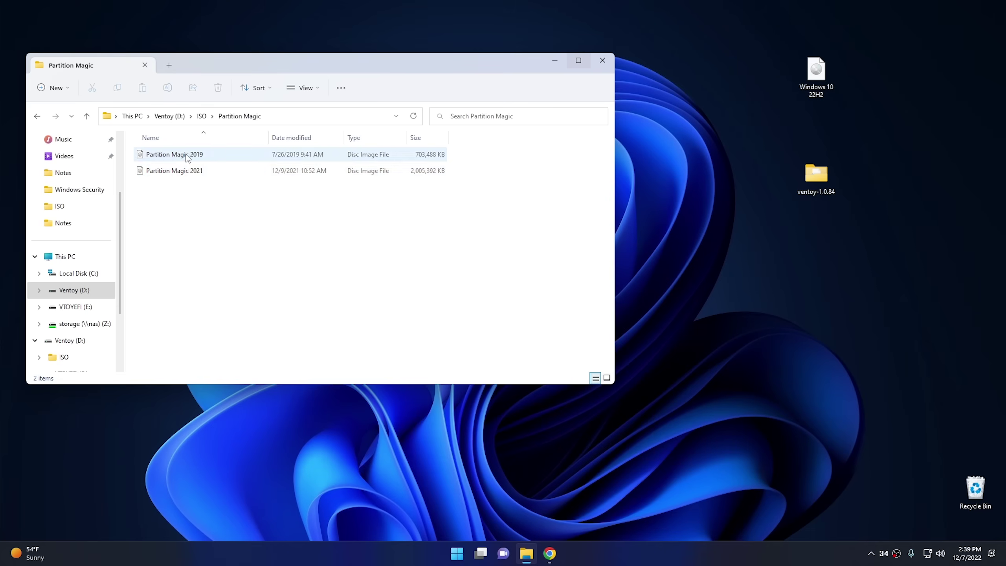
click(201, 116)
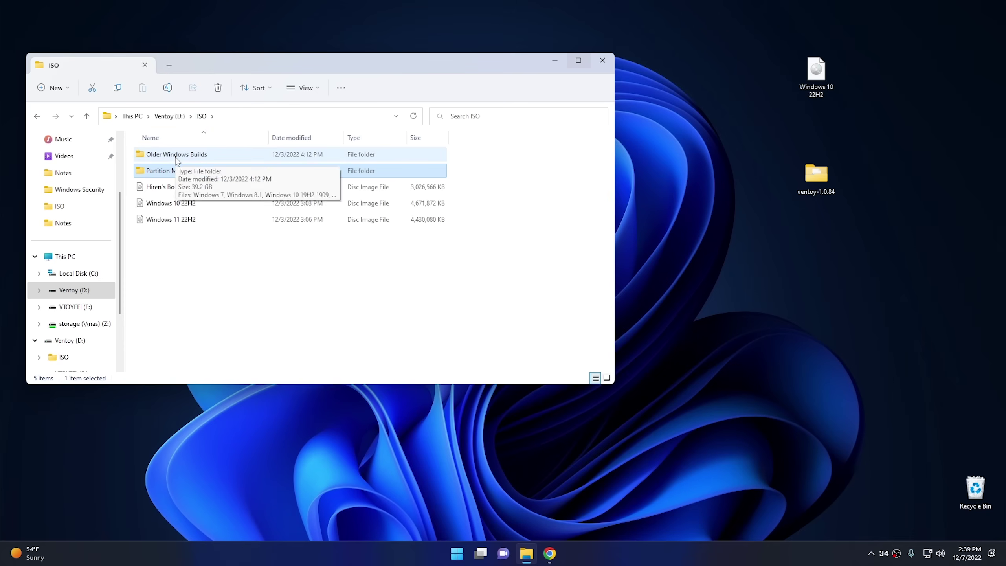
double_click(176, 156)
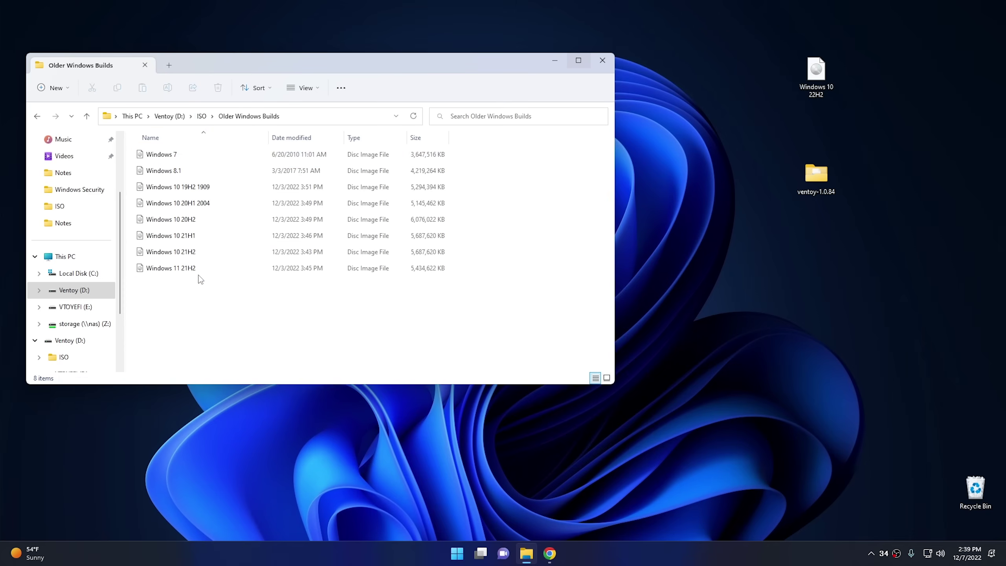
mouse_move(189, 276)
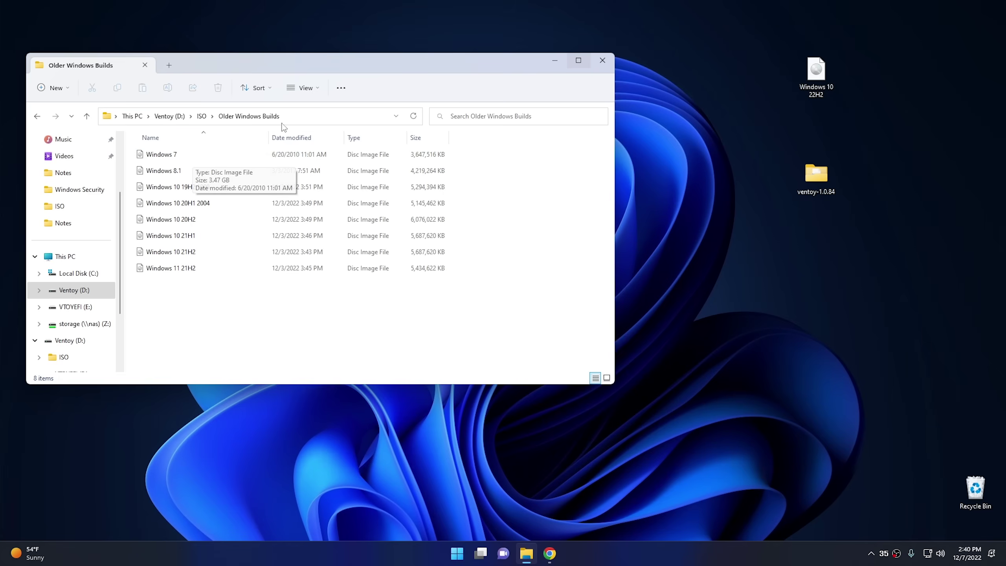
click(602, 60)
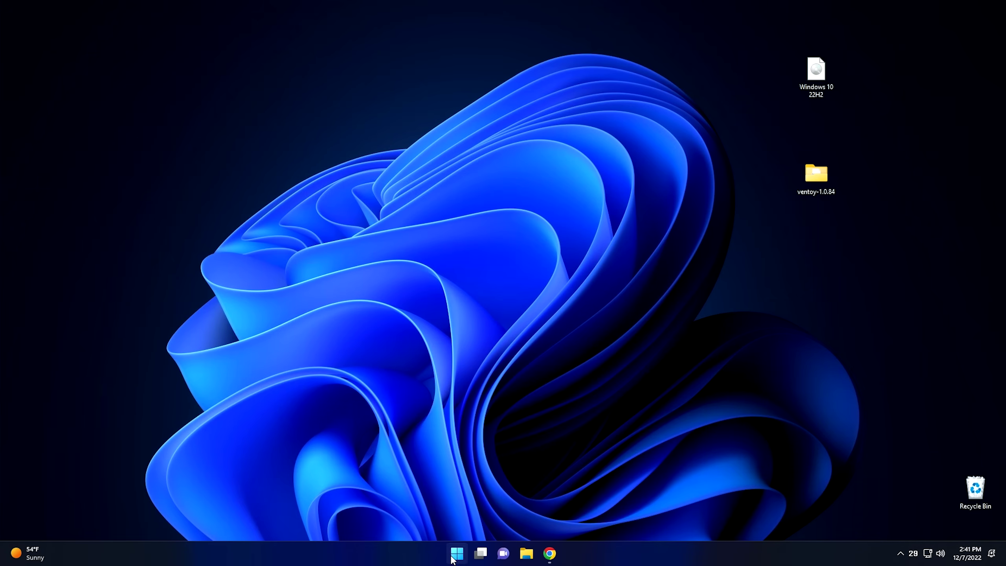
Bring up the Start menu power options to shut the PC down.
click(456, 553)
click(633, 516)
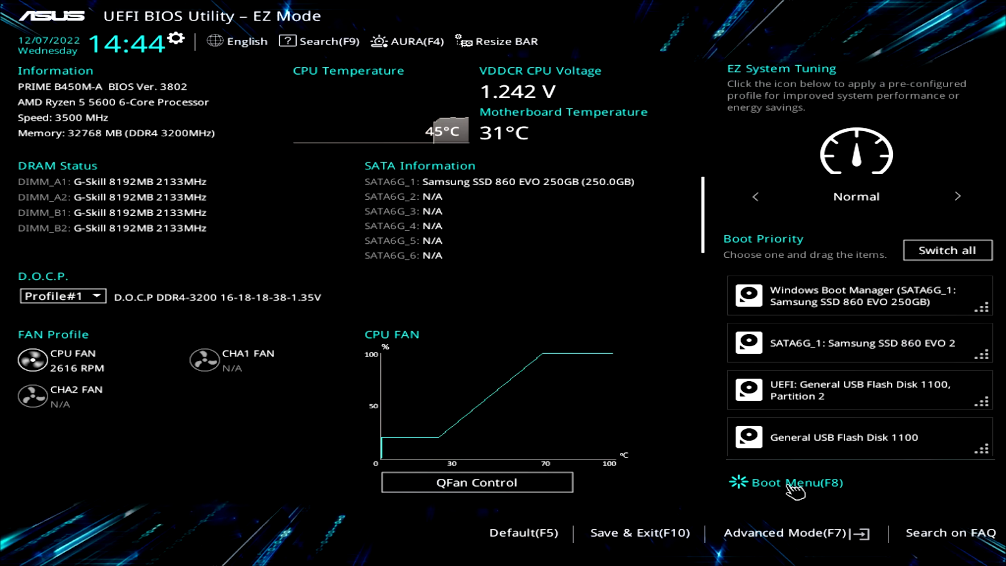
Open the BIOS Boot Menu (F8) listing the SSD and General USB Flash Disk 1100 entries.
click(788, 483)
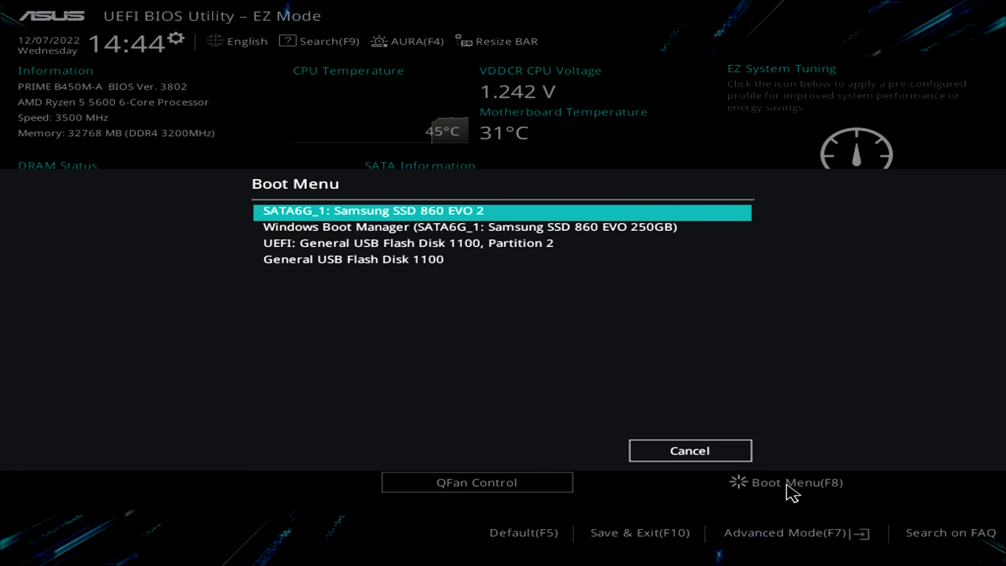
Boot from UEFI: General USB Flash Disk 1100, Partition 2 and scroll through Ventoy's ISO list.
click(363, 244)
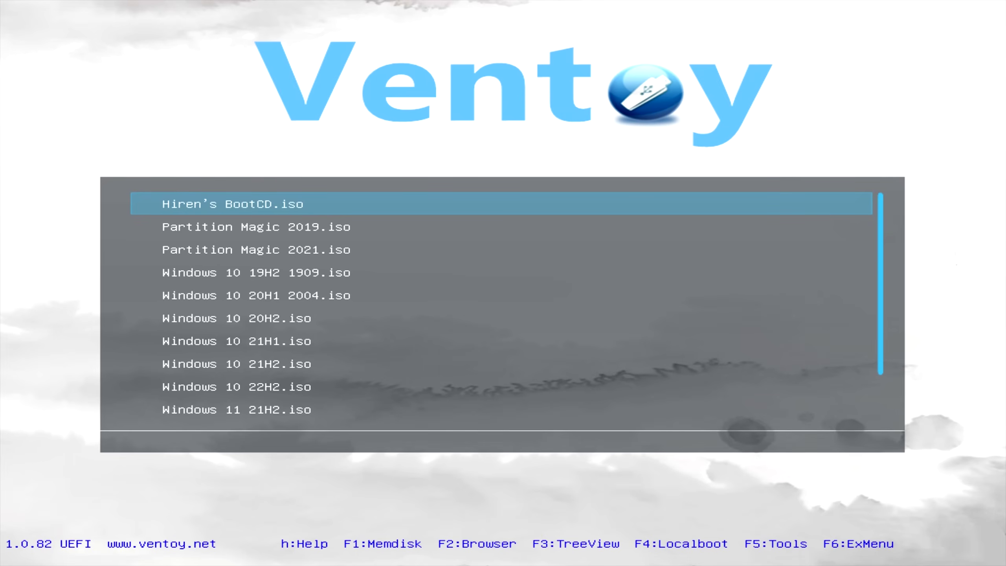
key(Down)
key(Down)
key(Down)
key(Down)
key(Down)
key(Down)
key(Down)
key(Down)
key(Down)
key(Down)
key(Down)
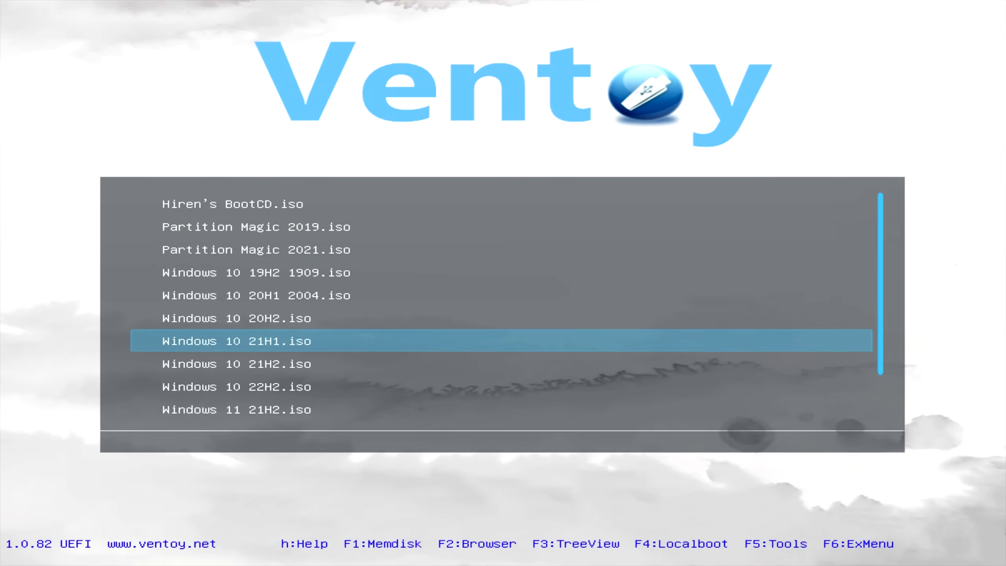
key(Down)
key(Up)
key(Up)
key(Up)
key(Up)
key(Up)
key(Up)
key(Up)
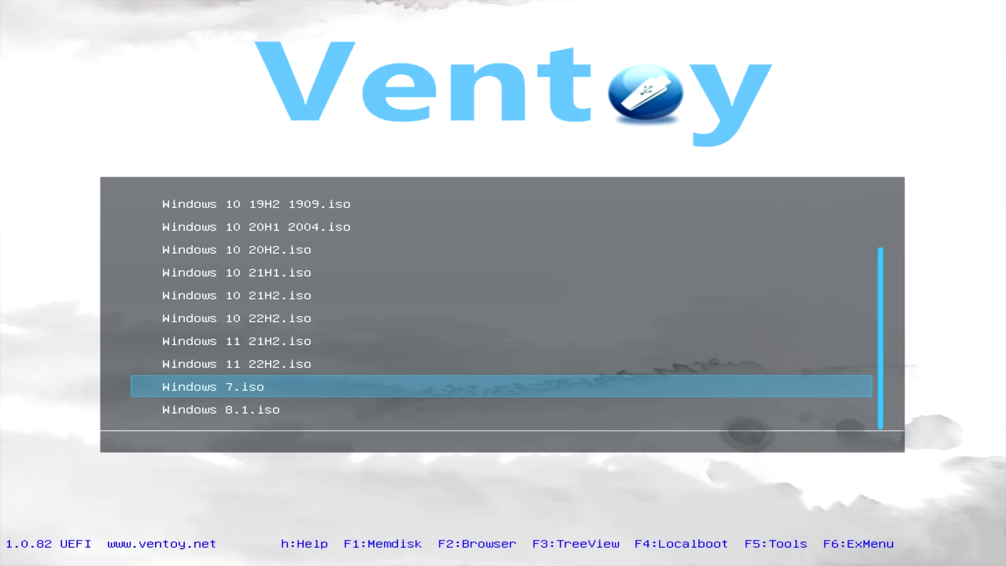
key(Up)
key(Up)
key(Up)
key(Up)
key(Up)
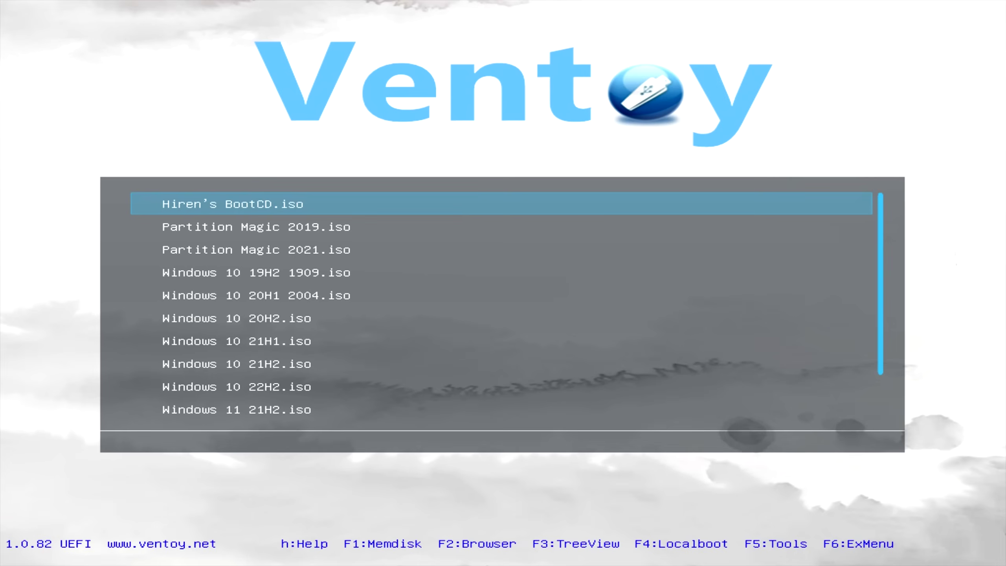
key(Down)
key(Up)
Switch Ventoy to TreeView, open DIR [ISO], and highlight Windows 10 22H2.iso.
key(F3)
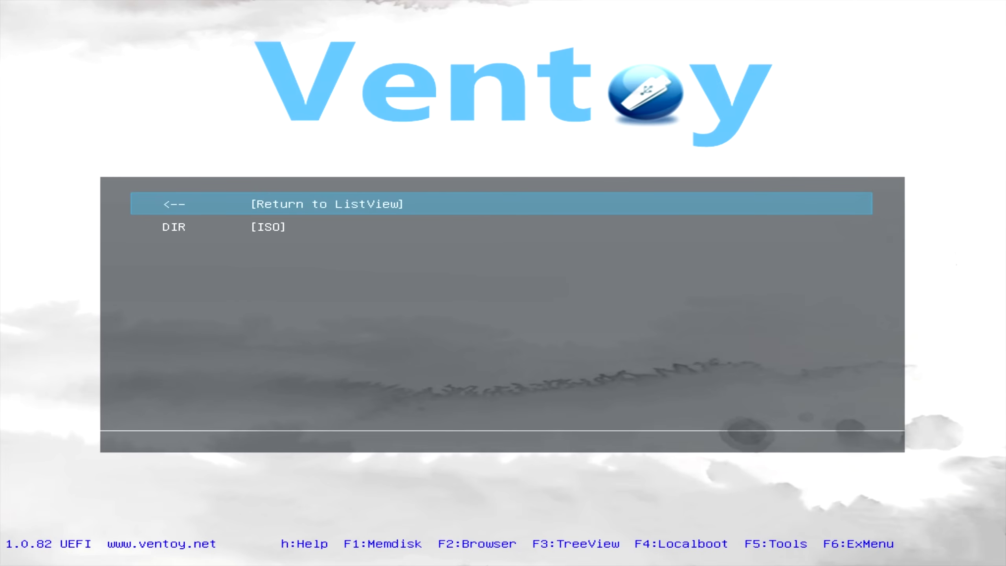
key(Down)
key(Return)
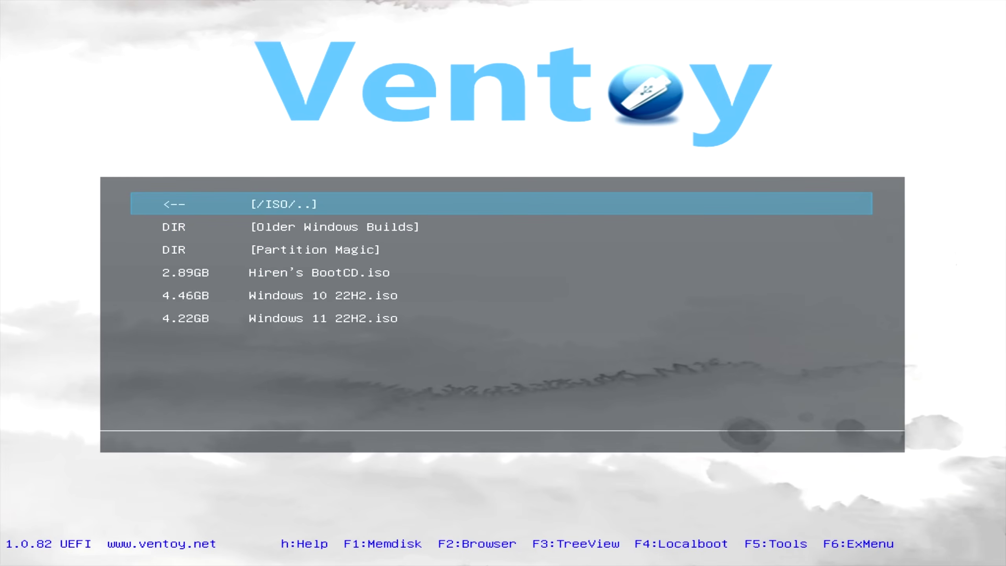
key(Down)
key(Down)
key(Down)
key(Down)
key(Up)
key(Up)
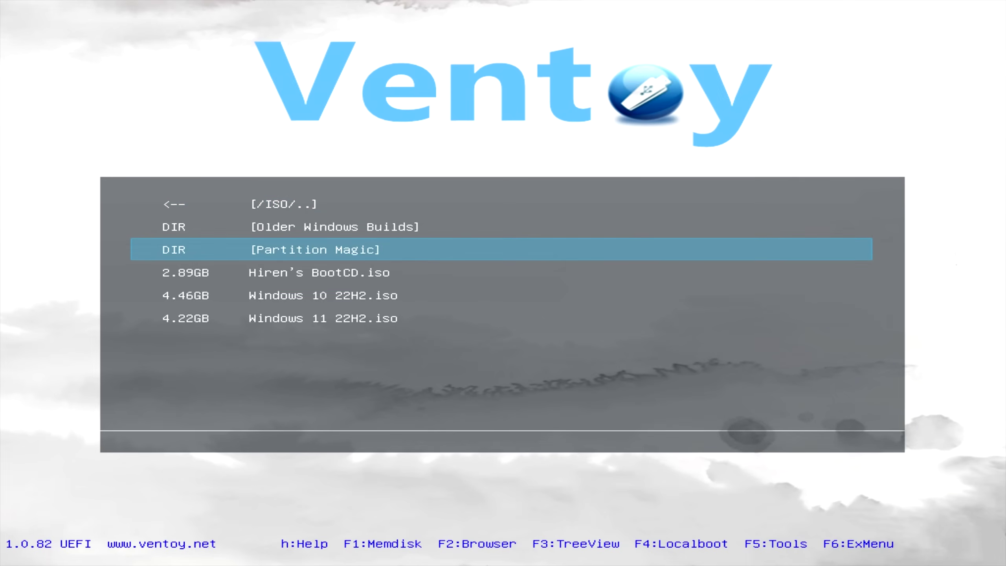
key(Down)
key(Down)
key(Up)
key(Up)
key(Up)
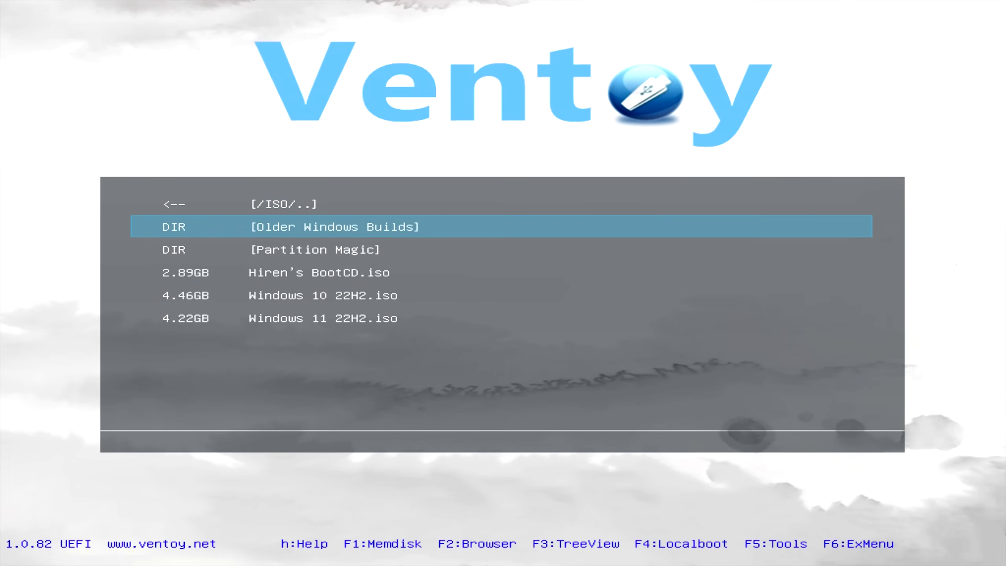
key(Down)
key(Down)
key(Down)
key(Down)
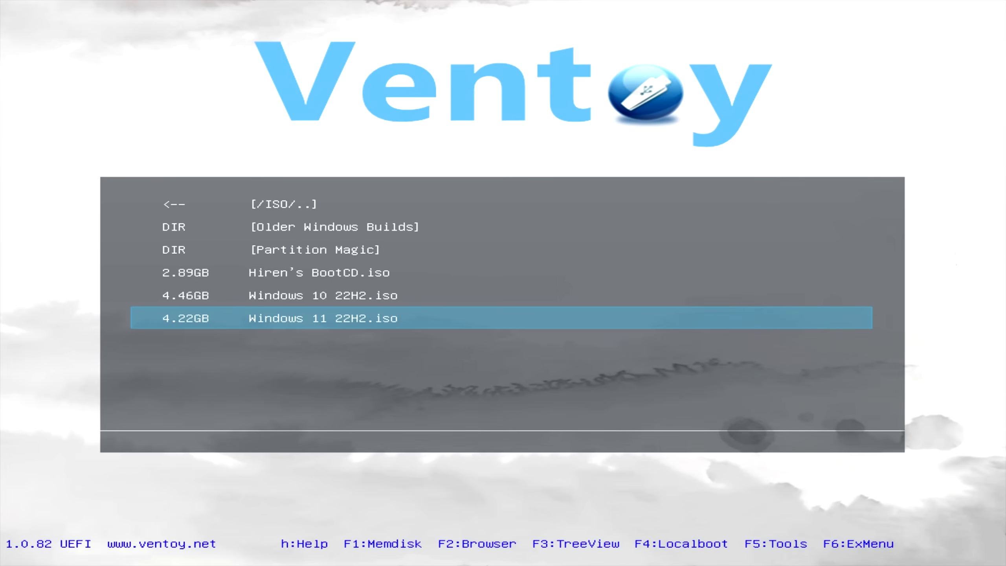
key(Up)
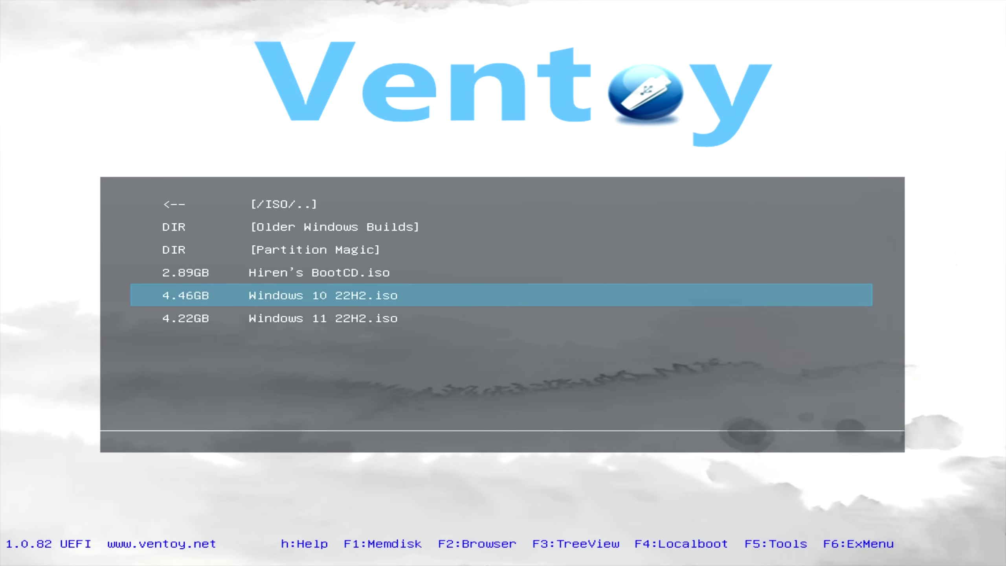
Select Windows 10 22H2.iso in the Ventoy menu to bring up its boot mode options.
key(Return)
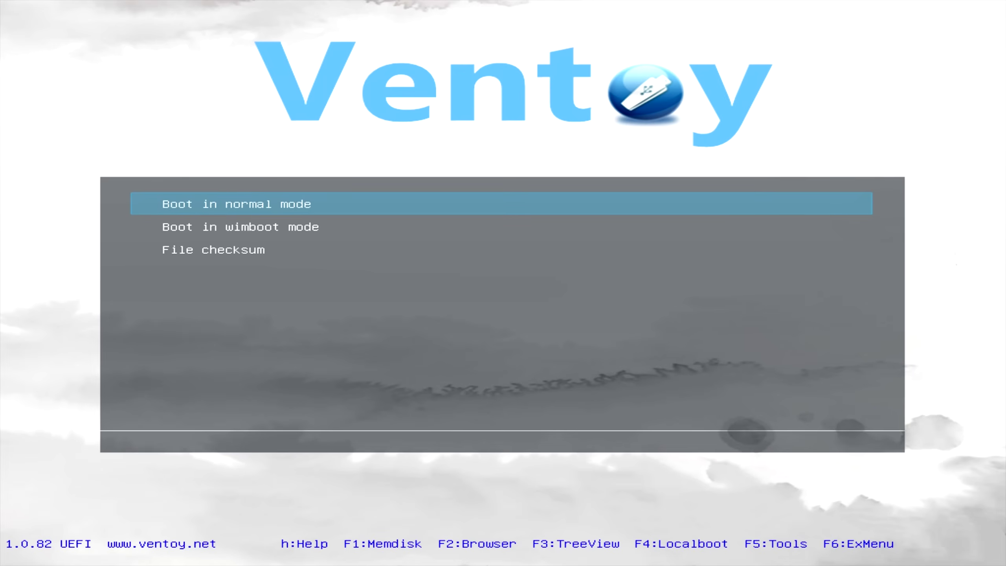